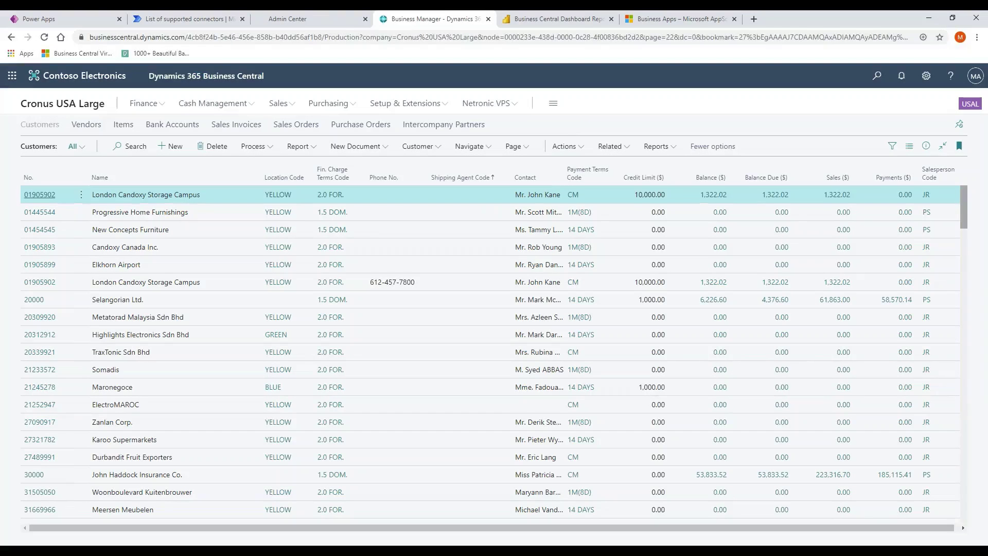
Open a customer card, toggle the Settings pane, and close the Power Apps and connectors browser tabs.
click(30, 301)
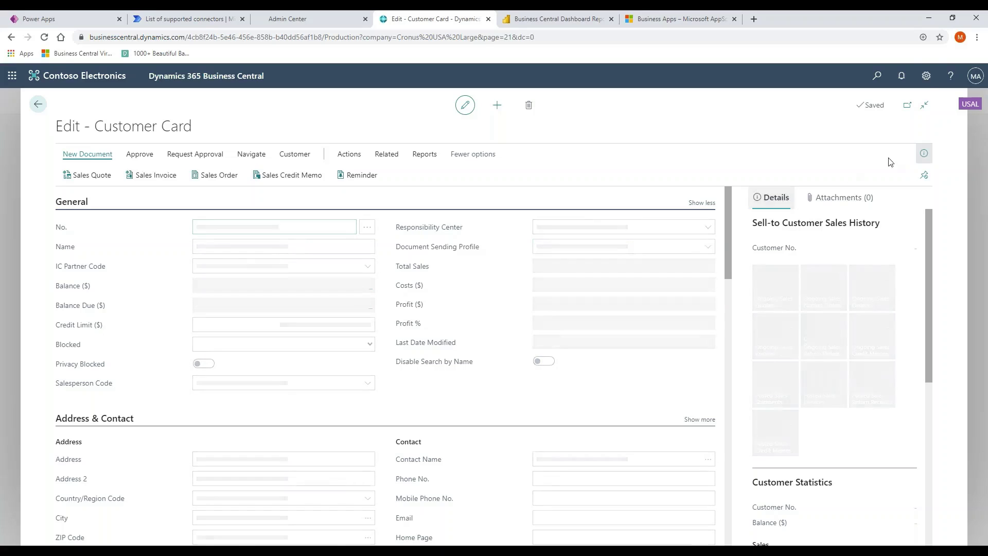
click(925, 76)
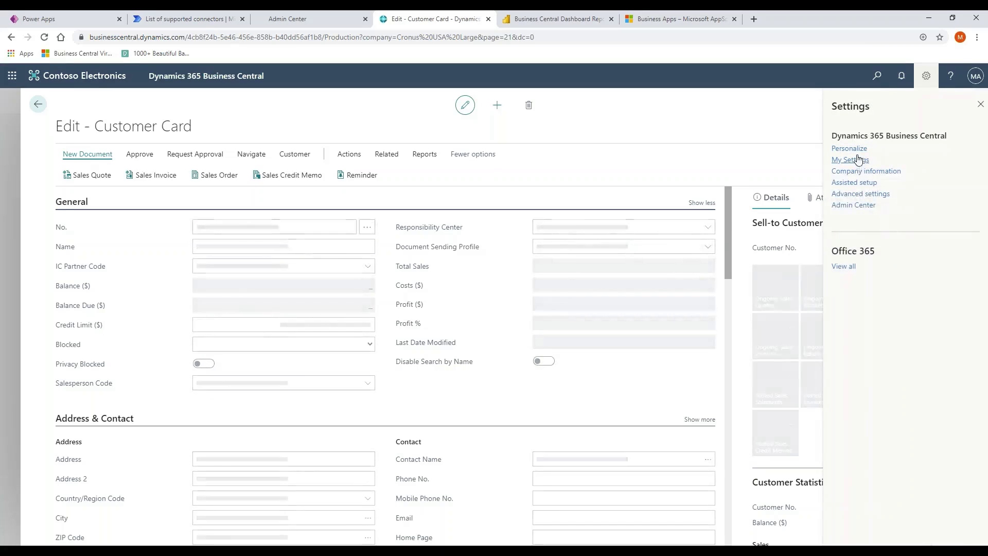
click(926, 75)
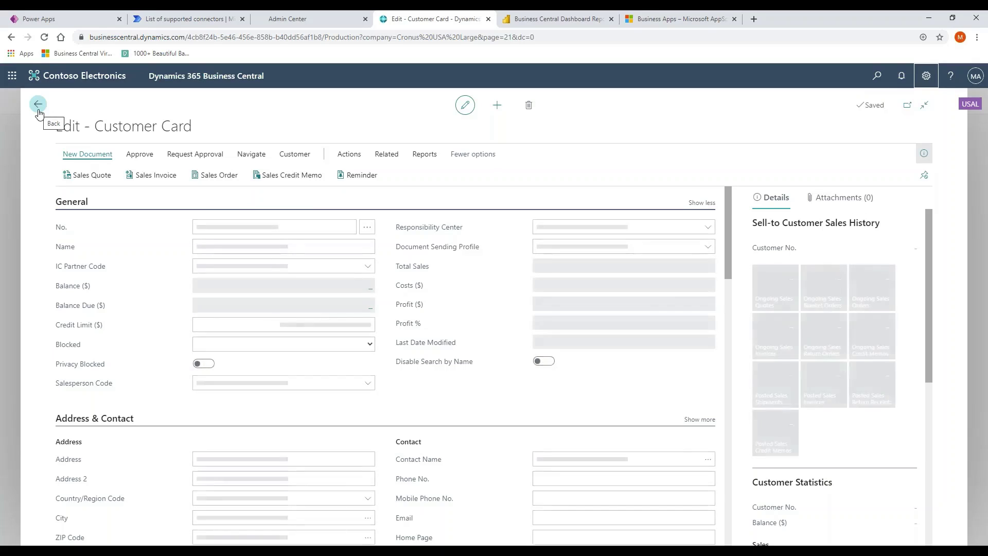
click(242, 19)
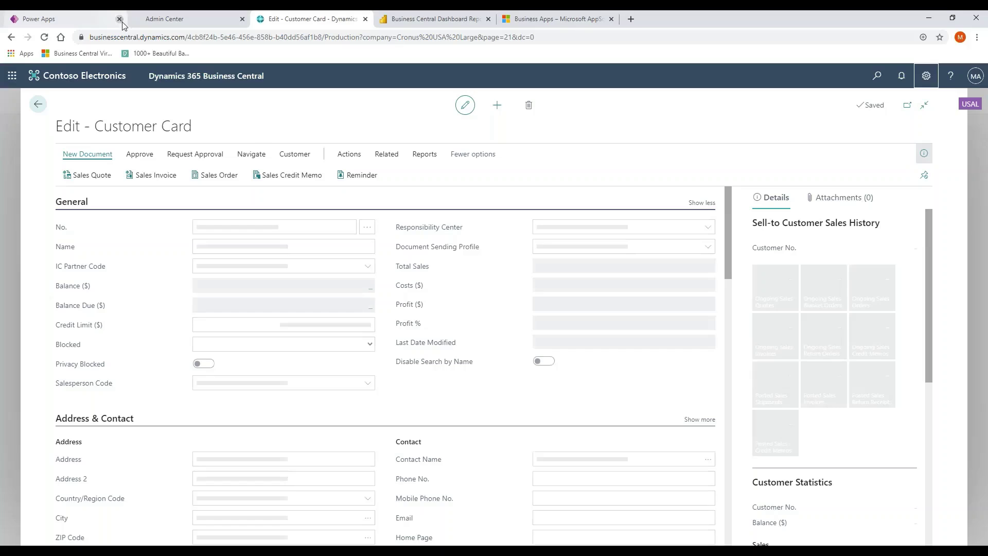
click(118, 19)
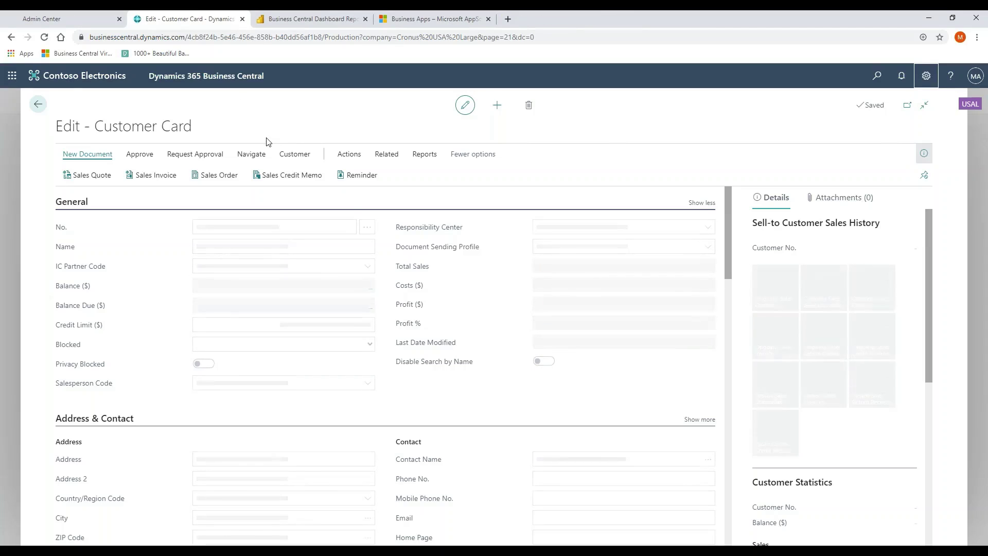
Return to Customers, reload the page, and open customer 10000 The Cannon Group PLC.
click(48, 108)
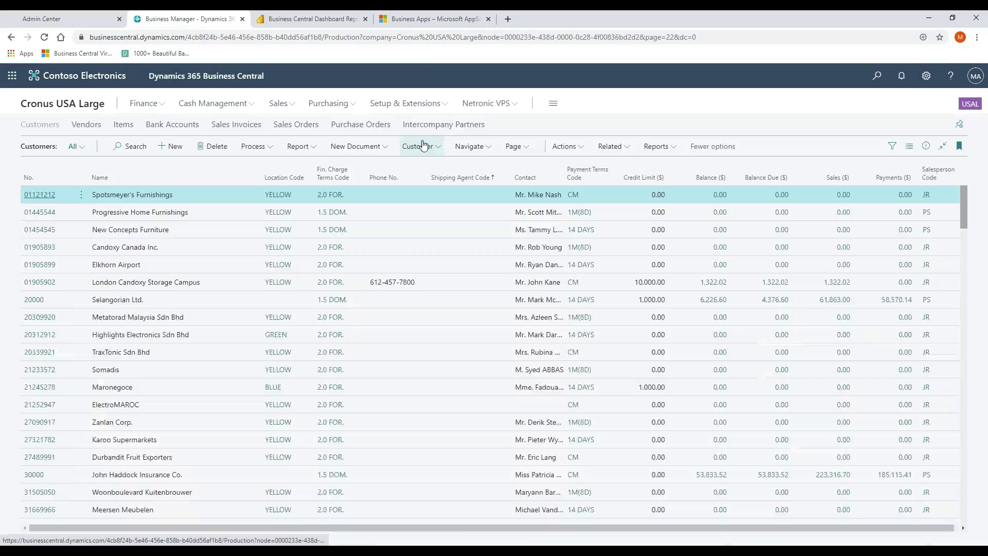
click(428, 39)
key(Return)
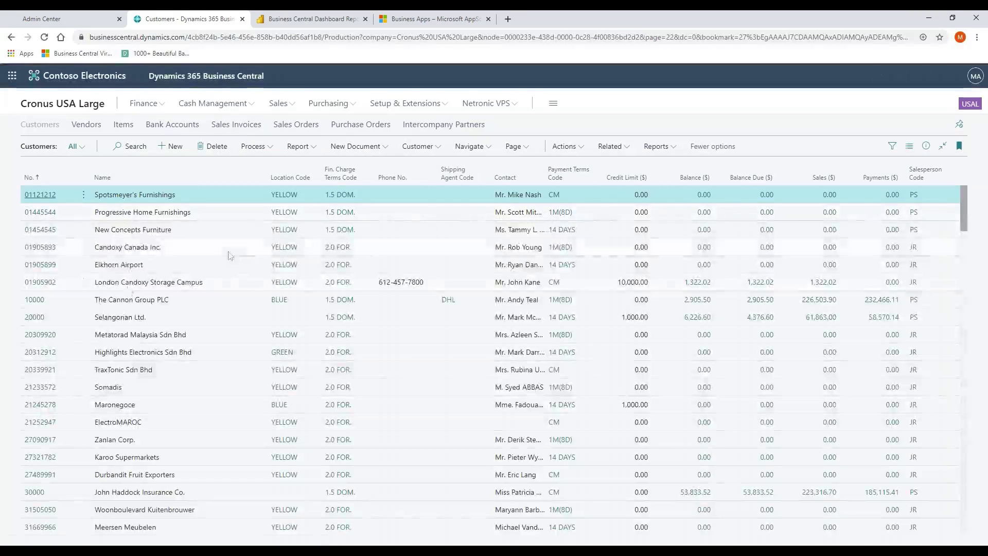
click(36, 305)
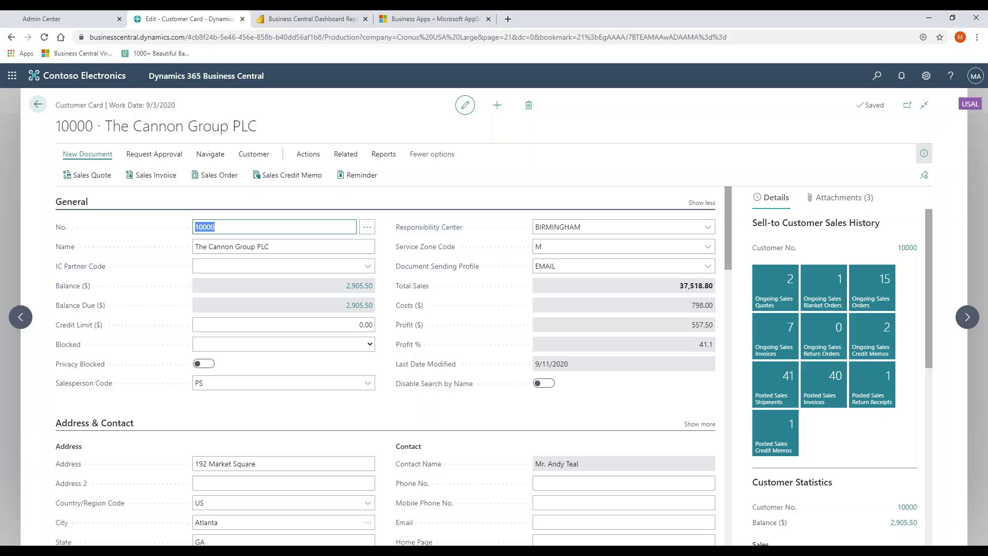
click(215, 227)
key(Tab)
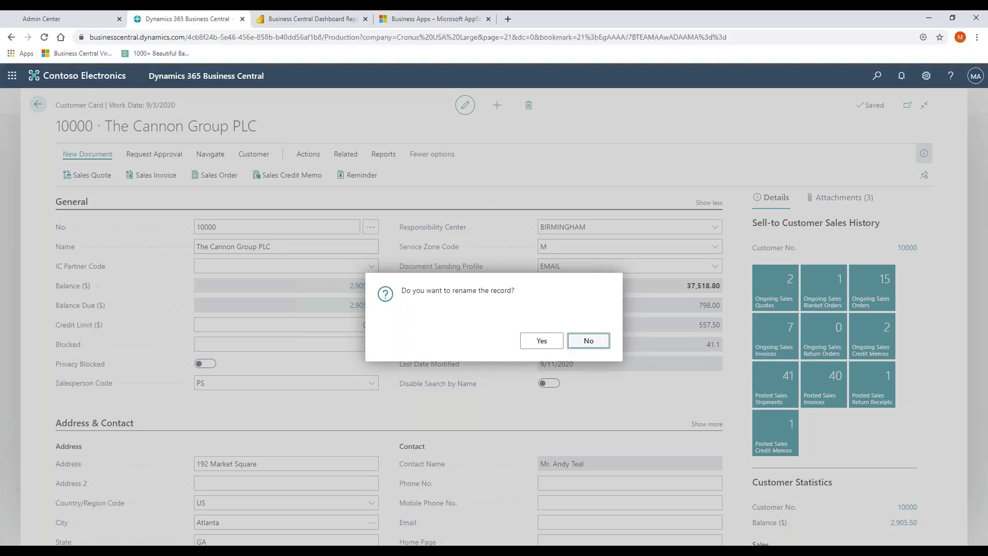
key(Return)
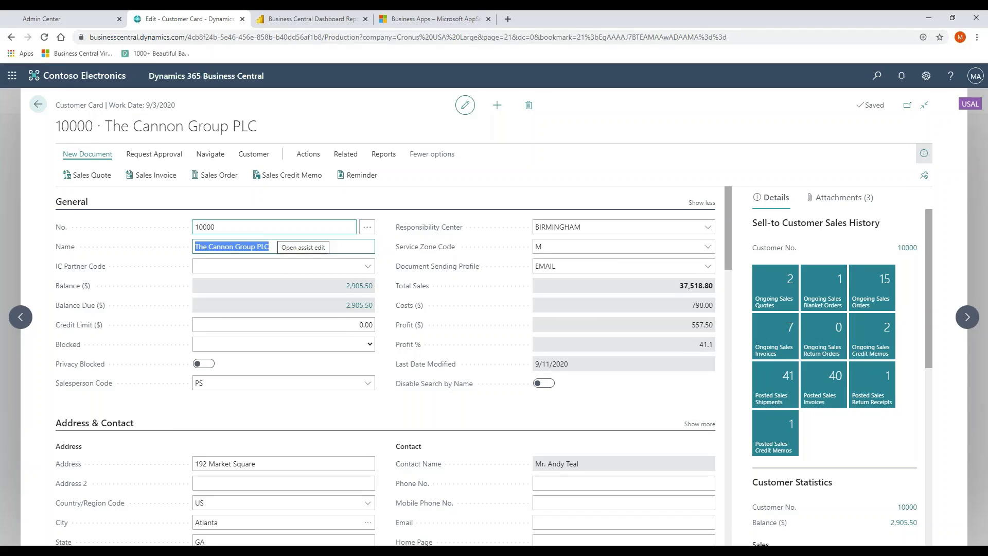
click(314, 266)
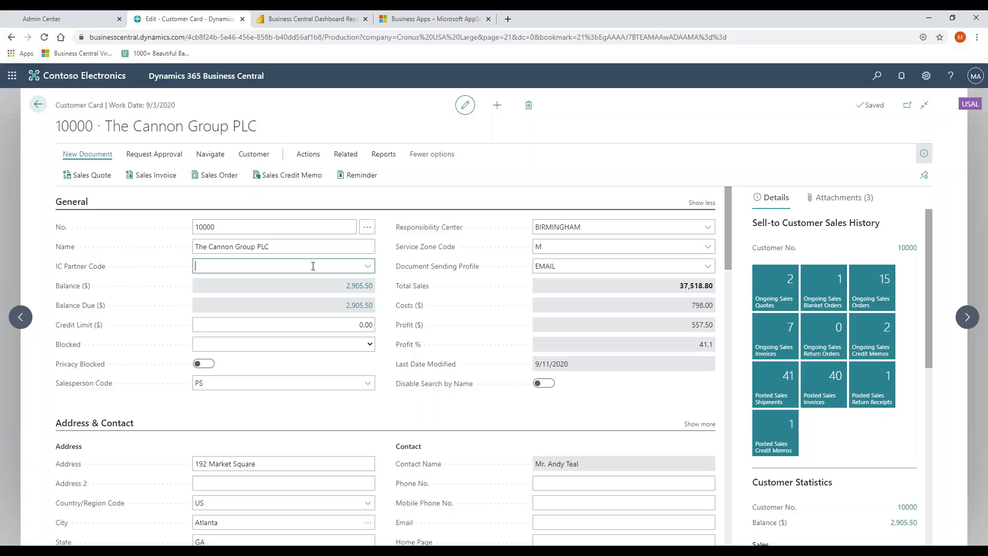
click(368, 266)
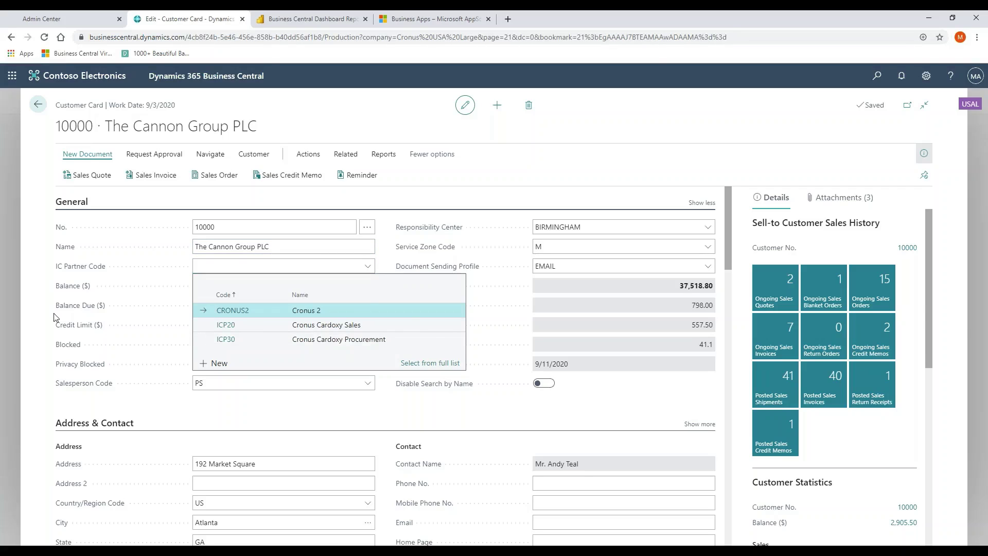
key(Escape)
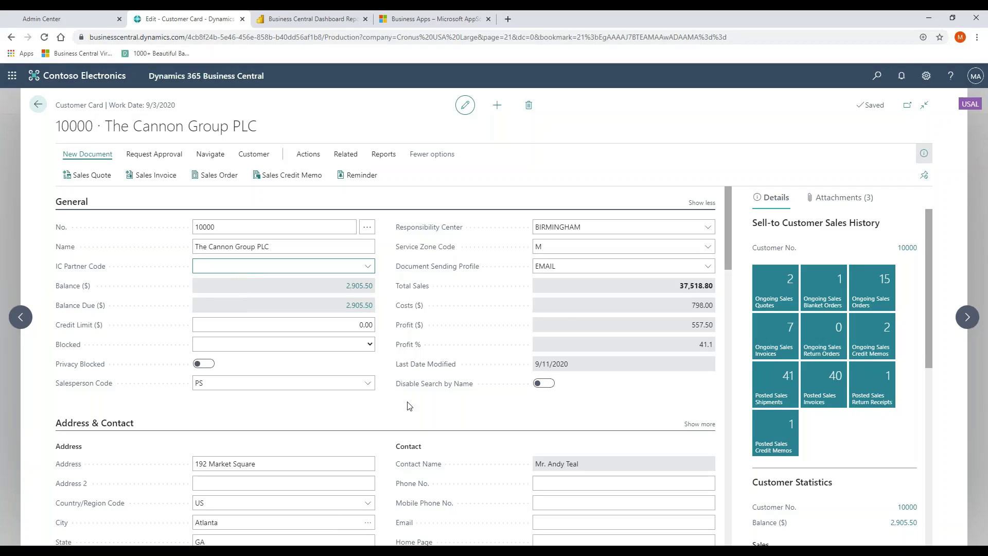
click(708, 267)
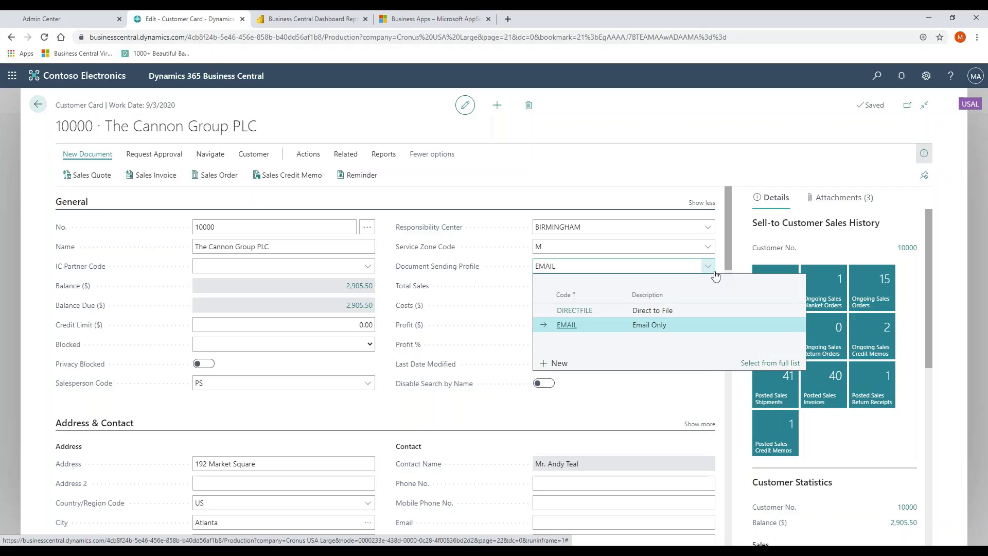
Keep the EMAIL sending profile and scroll to the Invoicing FastTab's Tax Liable through Invoice Copies fields.
click(714, 273)
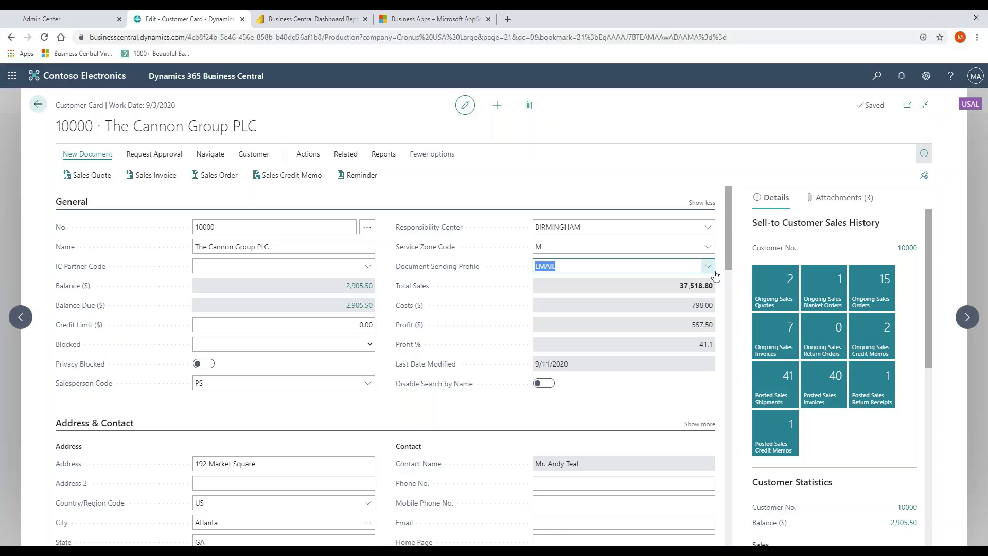
scroll(716, 275, down, 4)
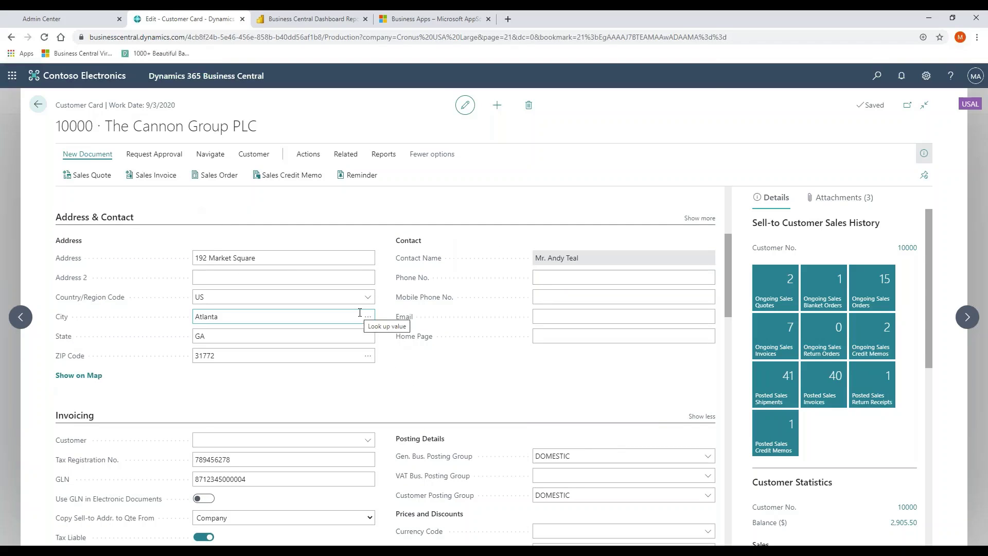
scroll(362, 312, down, 3)
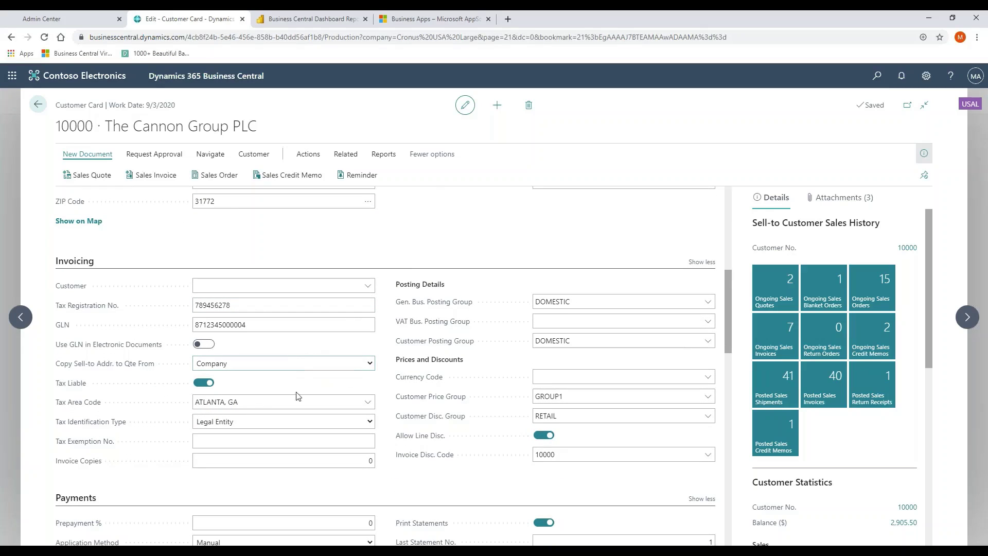
drag(45, 371, 385, 470)
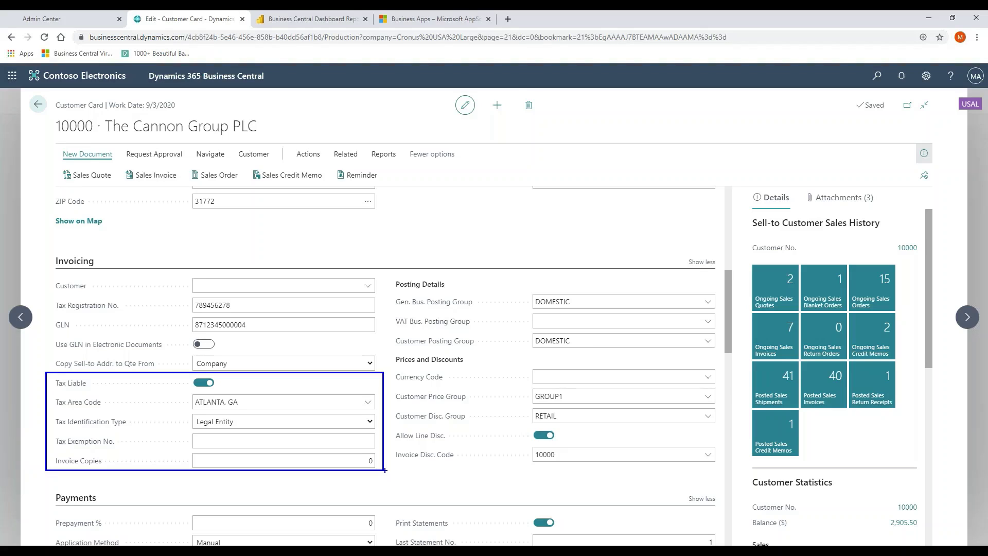
click(386, 272)
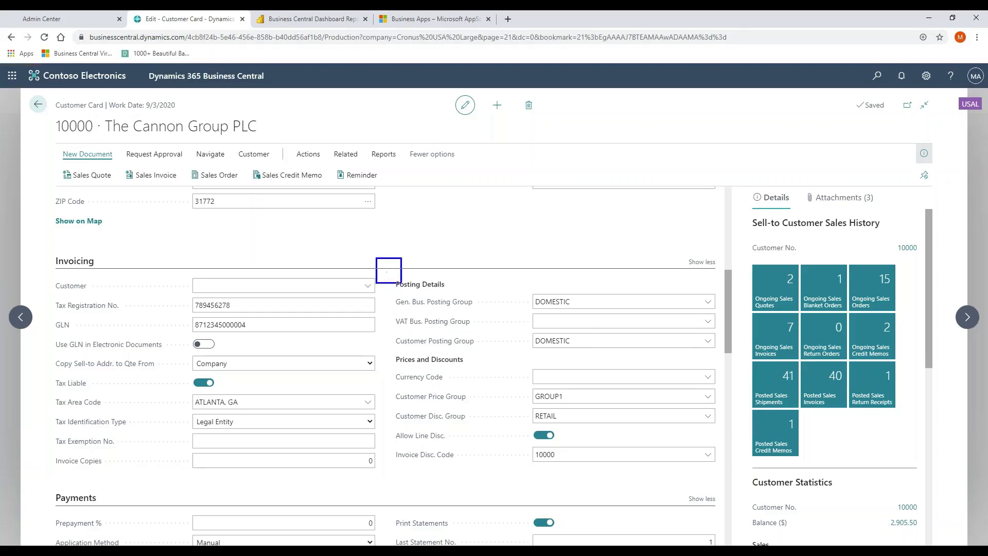
drag(386, 271, 698, 370)
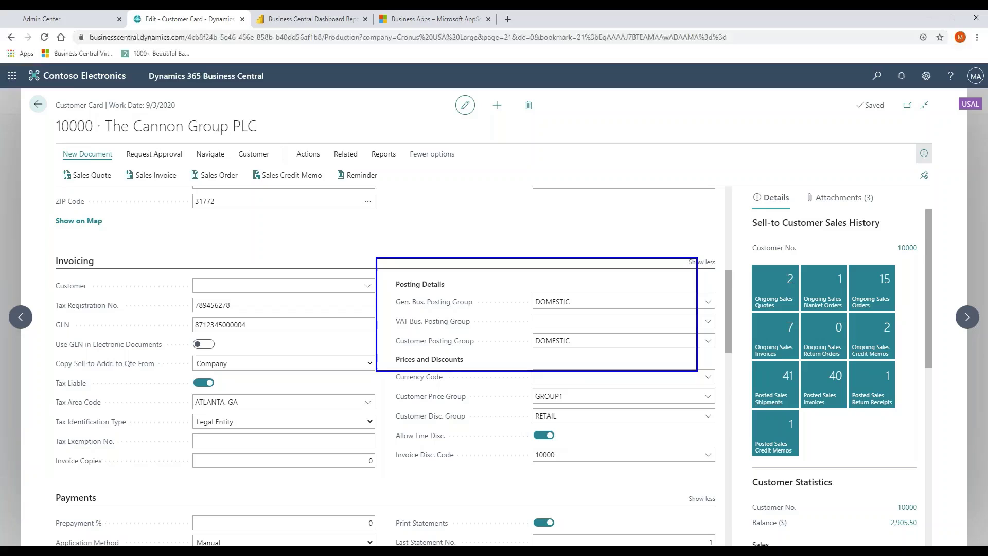
click(702, 375)
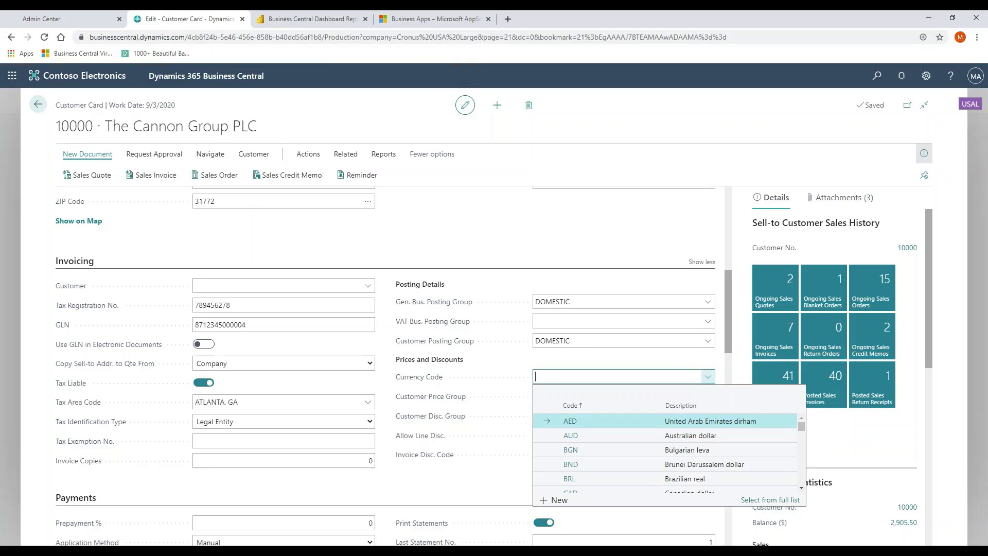
key(Escape)
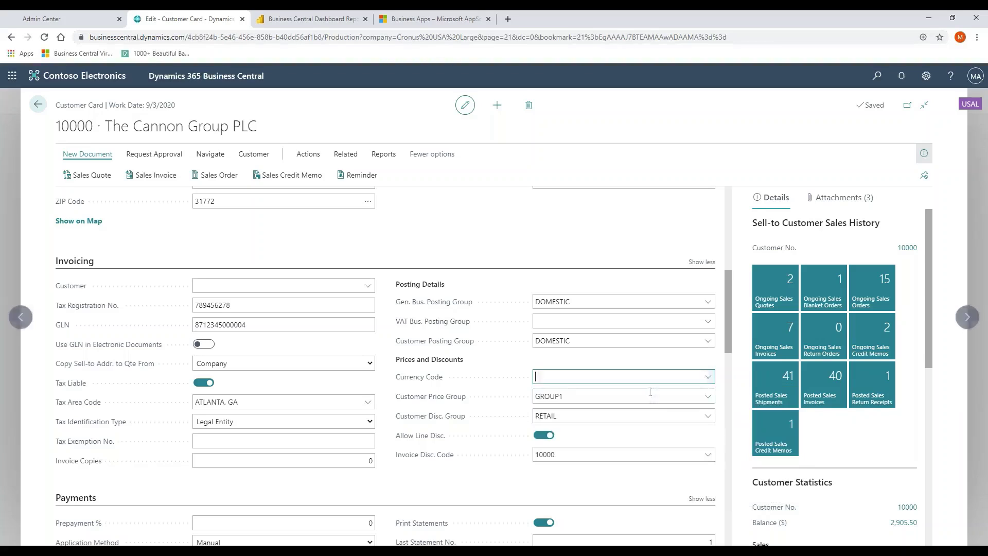
scroll(662, 401, down, 3)
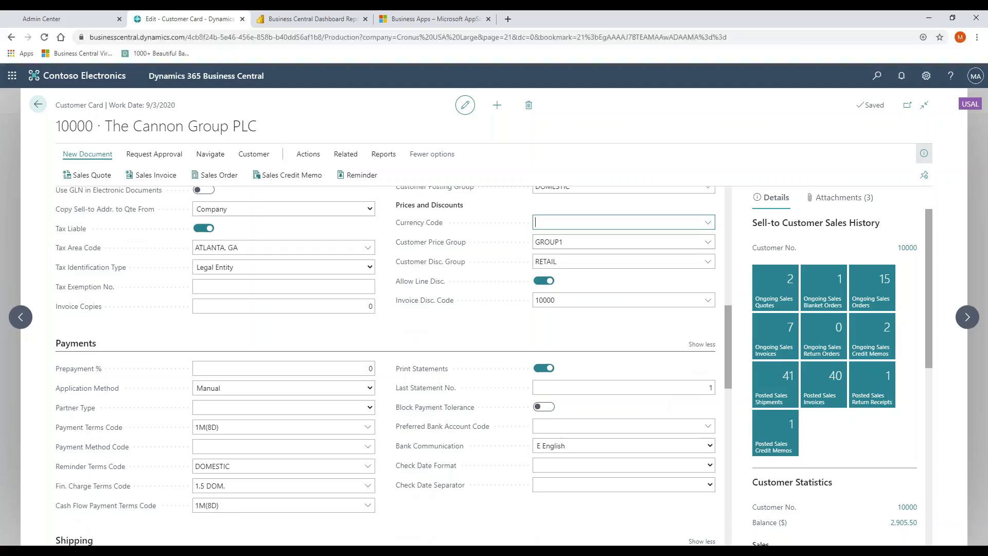
scroll(394, 366, down, 2)
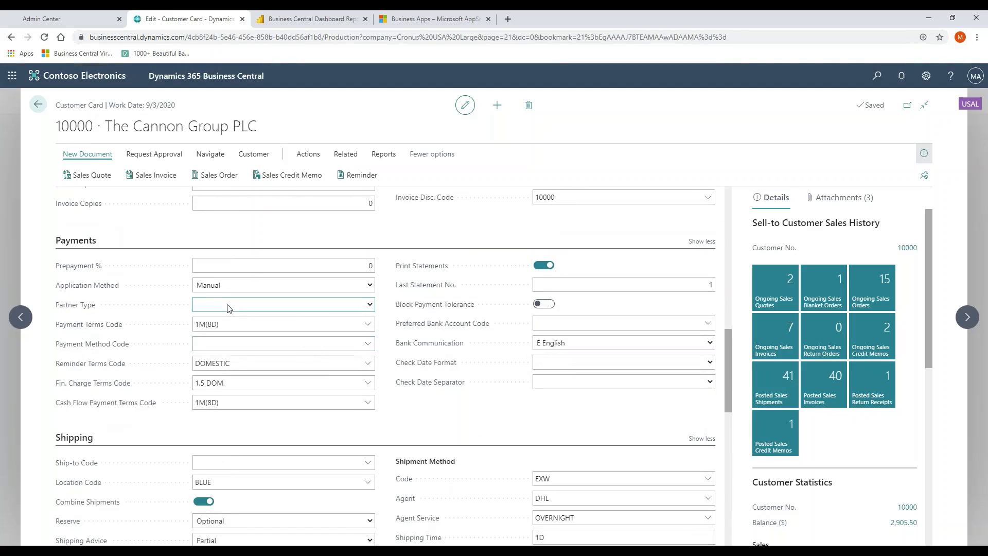
click(236, 322)
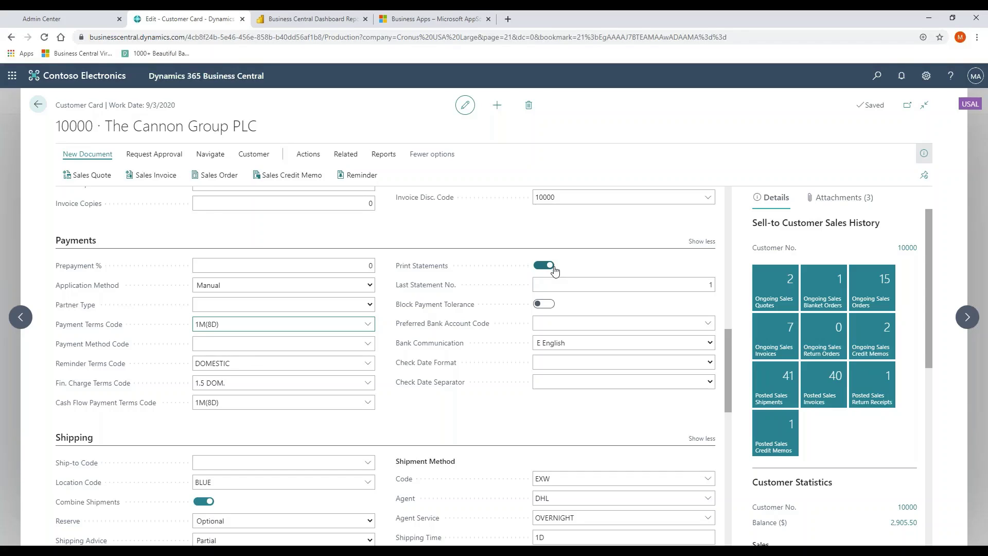
scroll(554, 270, down, 3)
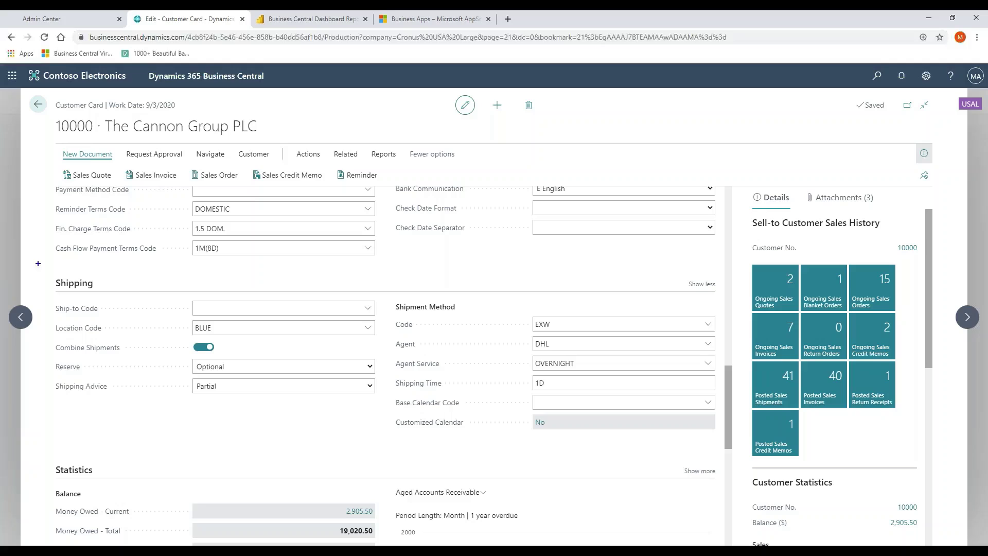
drag(38, 263, 706, 455)
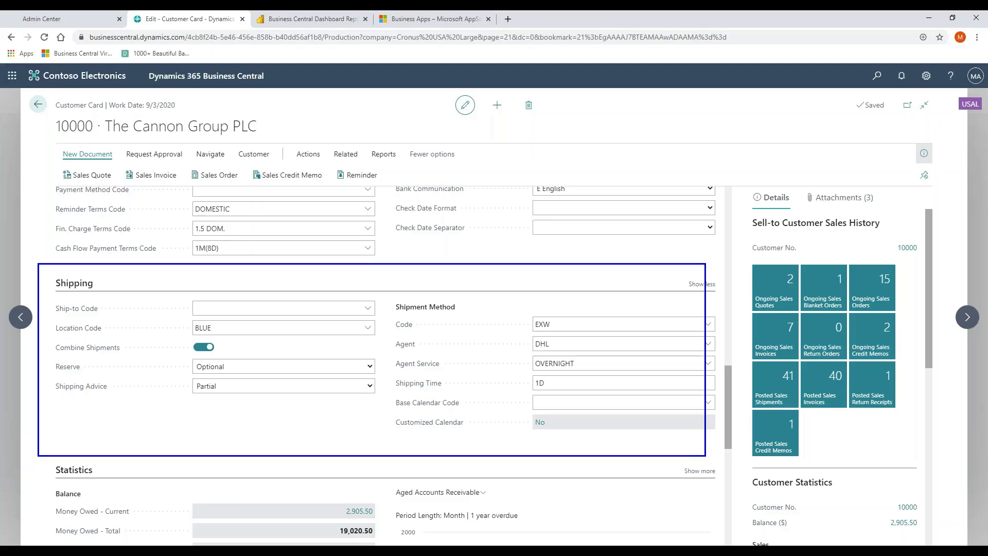
scroll(679, 446, down, 4)
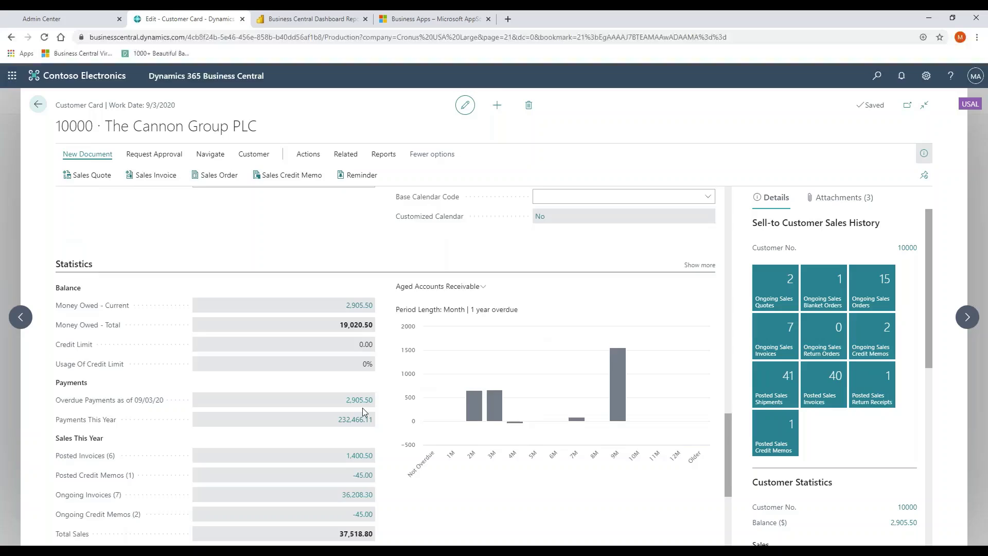
scroll(363, 411, up, 10)
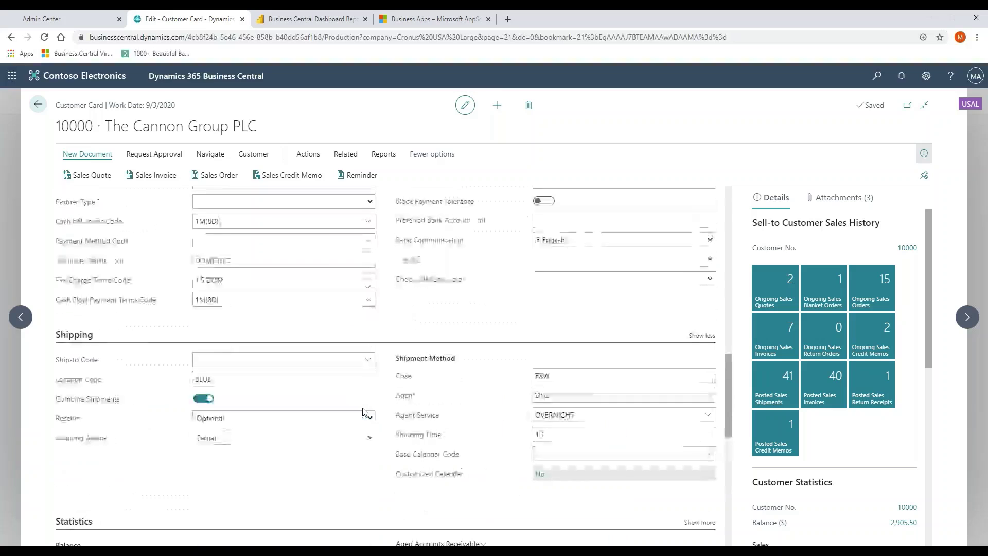
Close The Cannon Group PLC card and expand the Sales menu links.
click(37, 105)
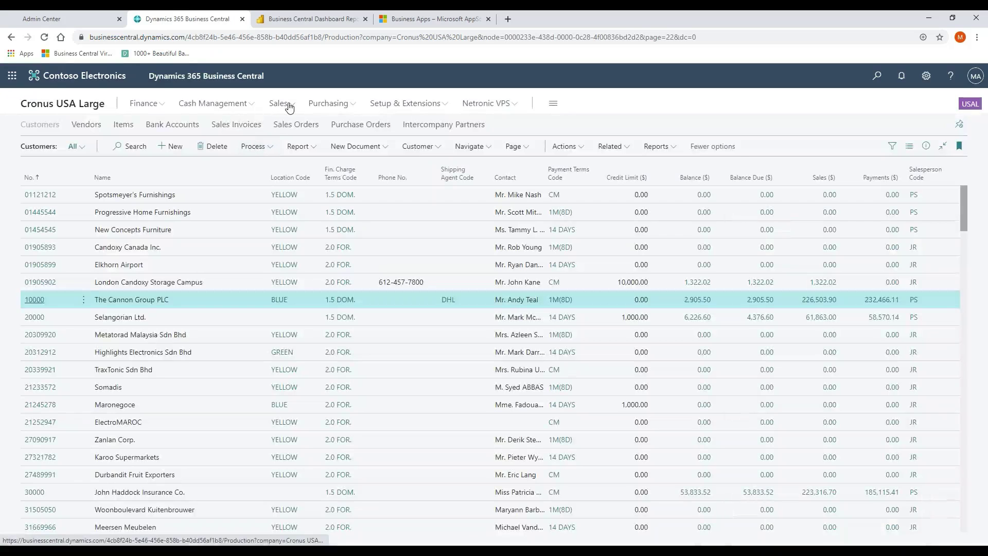
click(289, 105)
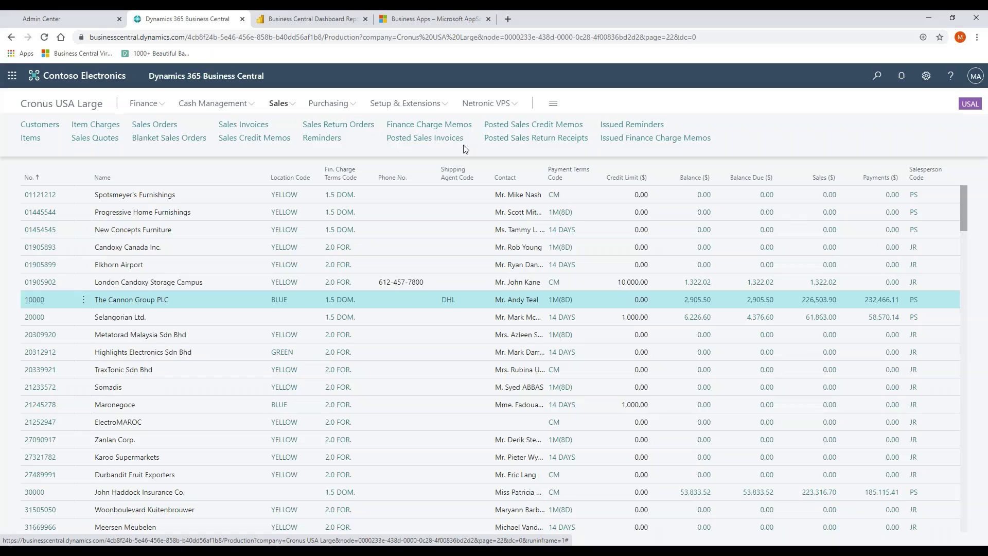
Open Sales Orders and open order S-ORD101002 for Adatum Corporation.
click(153, 124)
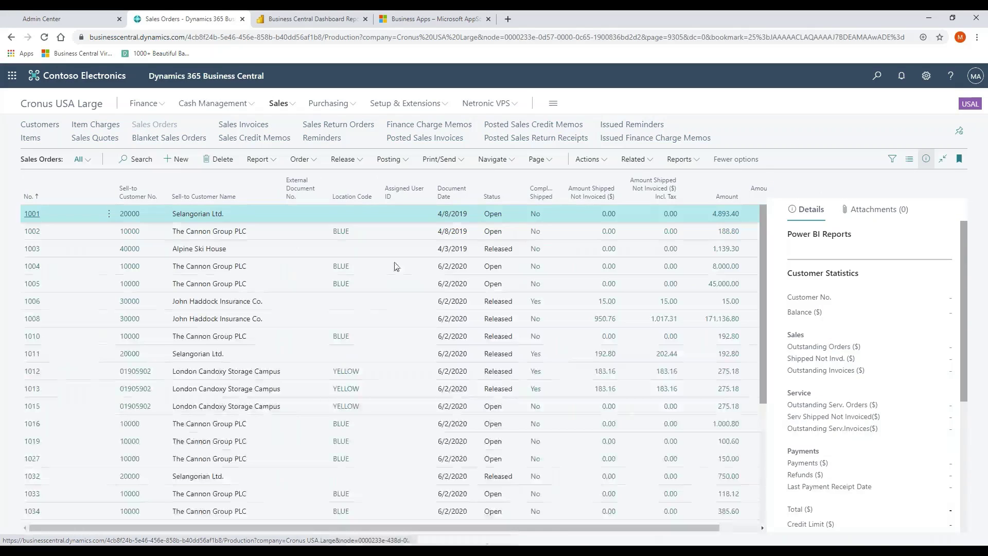
scroll(78, 483, down, 3)
click(77, 514)
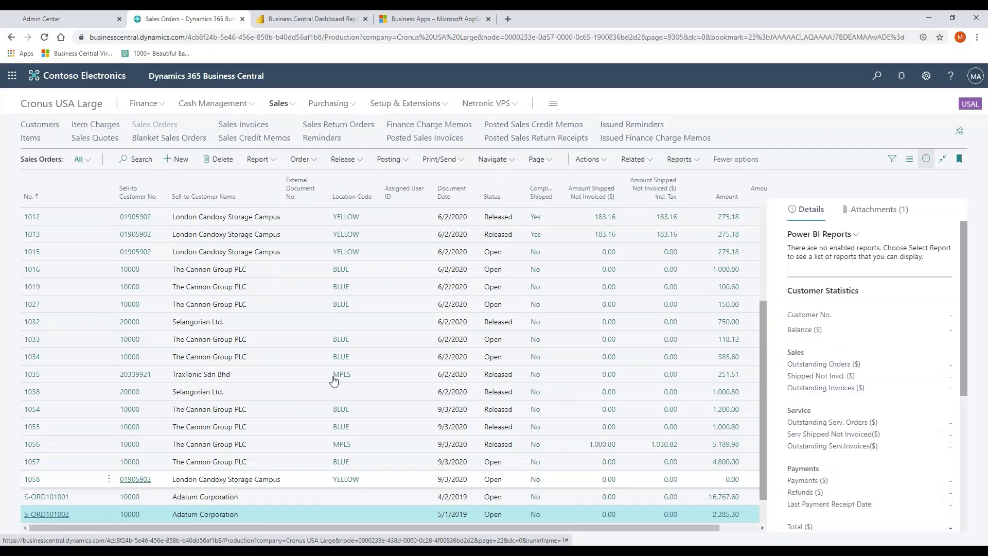
click(333, 380)
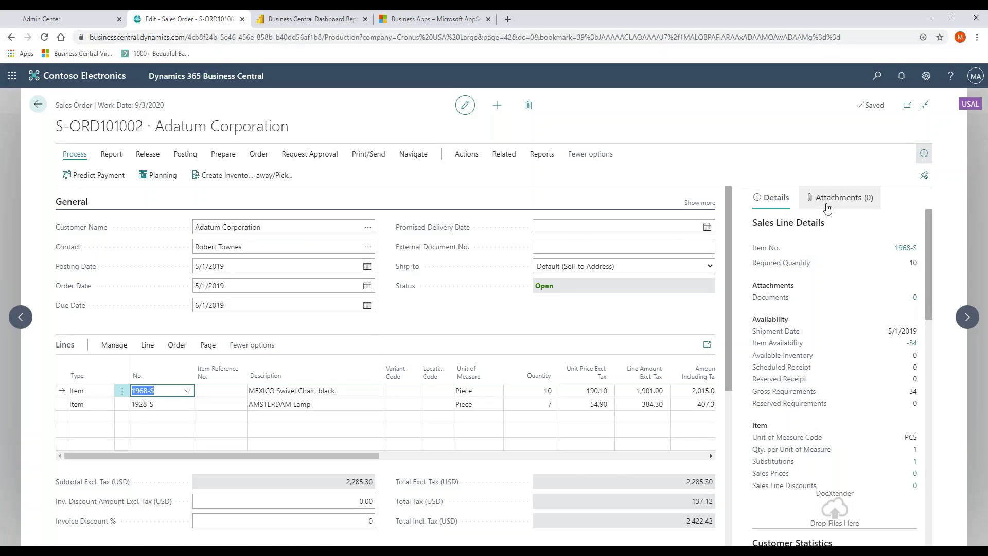
mouse_move(788, 478)
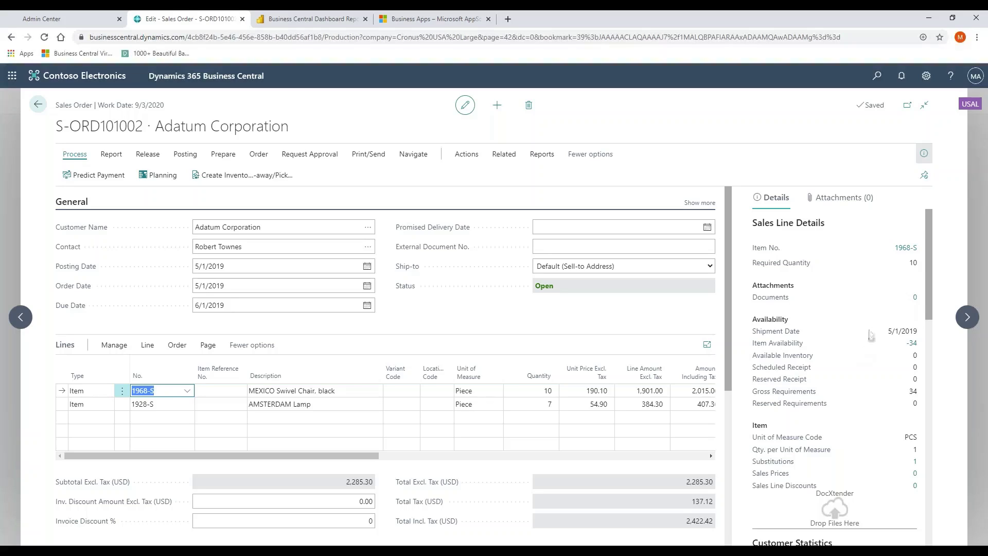
click(146, 345)
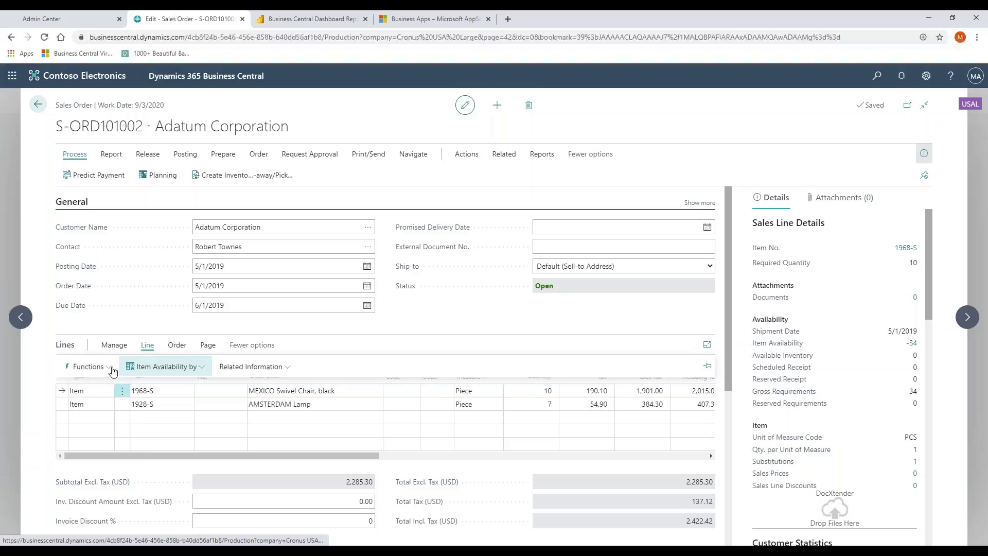
click(87, 366)
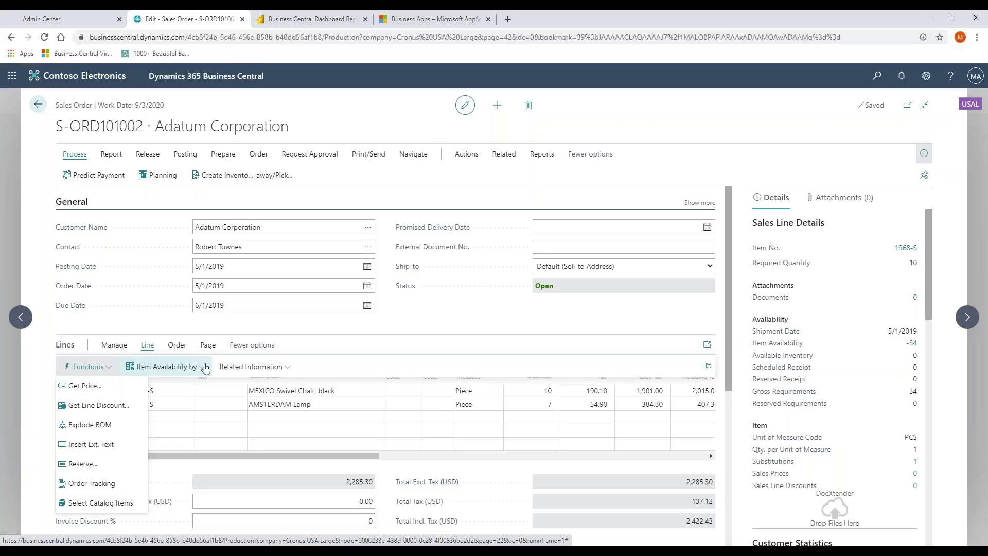
click(394, 346)
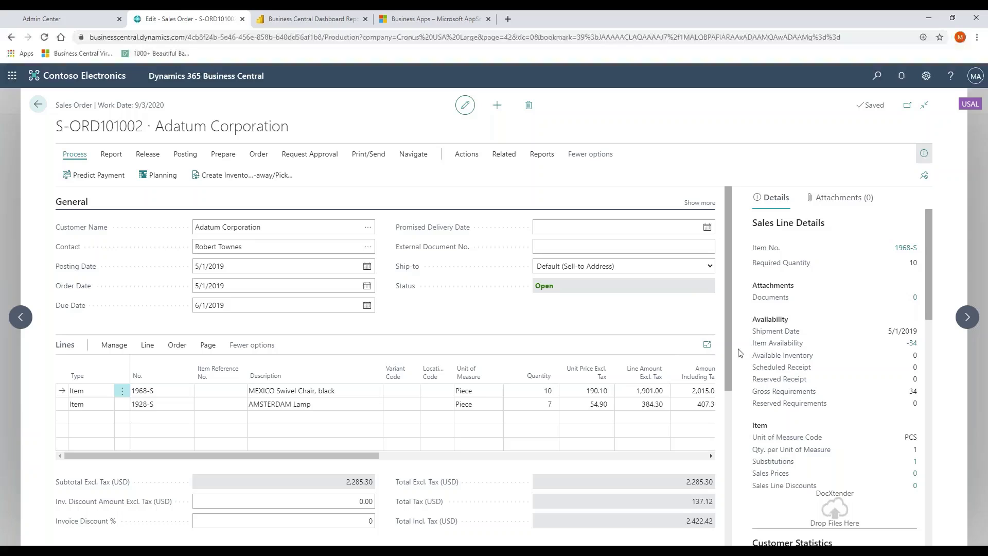
click(697, 204)
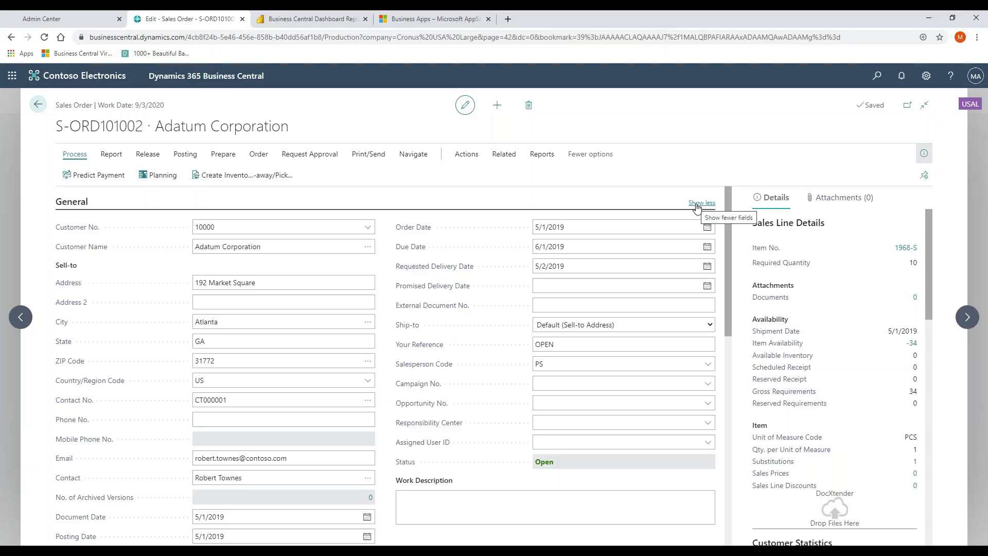
click(697, 204)
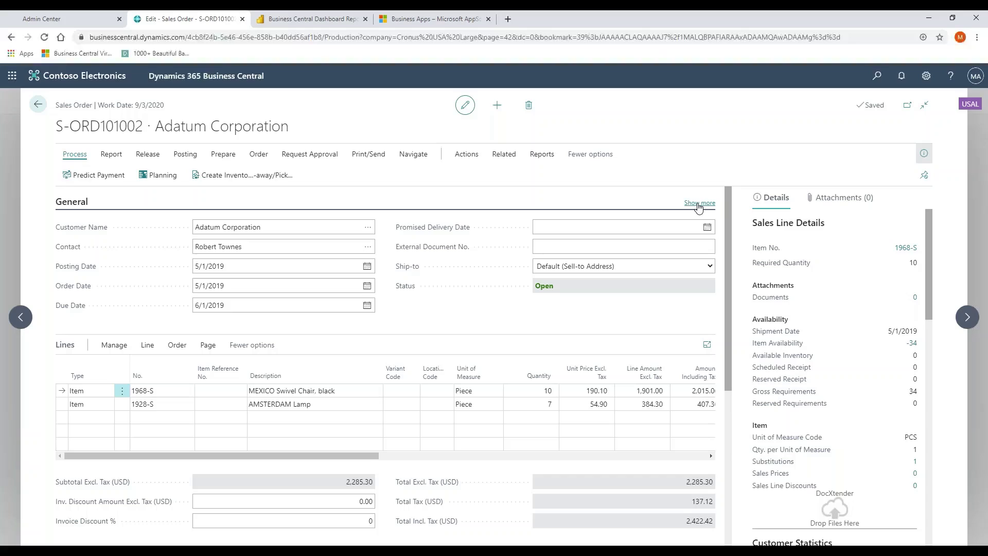
click(287, 227)
key(Tab)
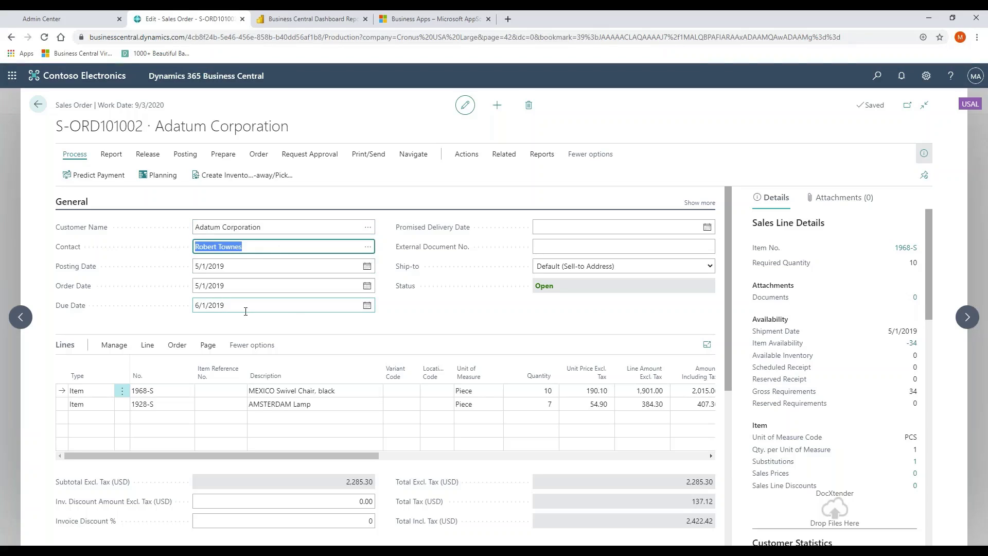
mouse_move(432, 247)
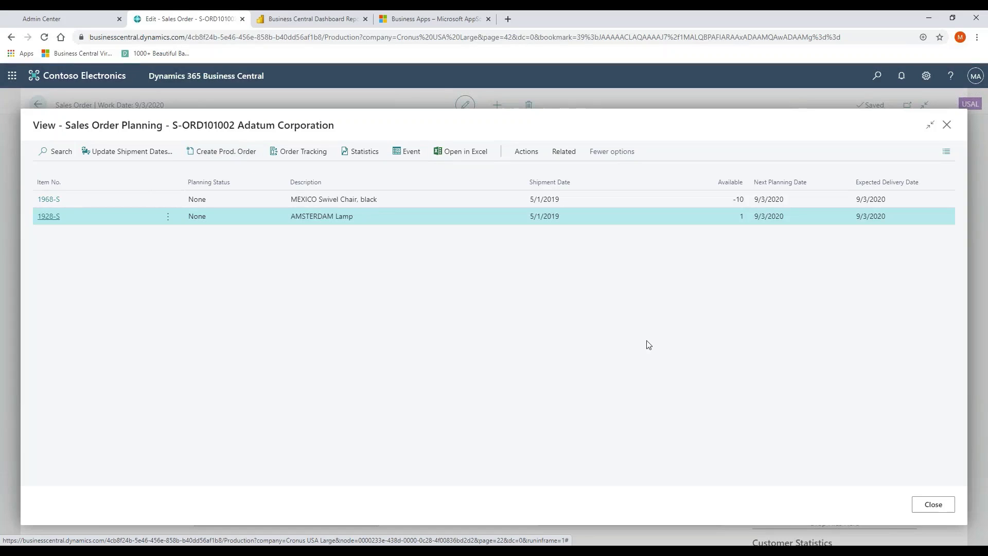
click(924, 504)
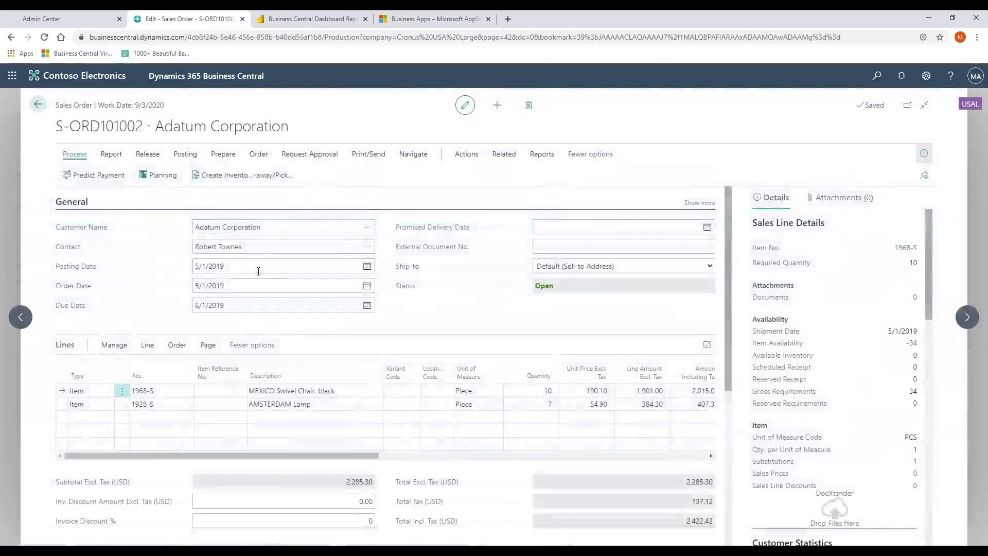
click(95, 405)
click(108, 406)
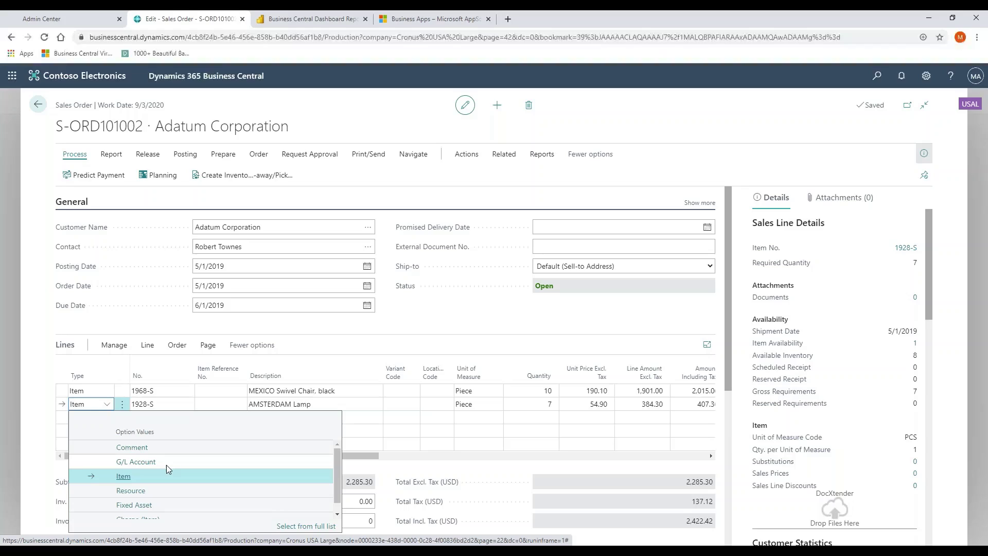
scroll(166, 465, down, 1)
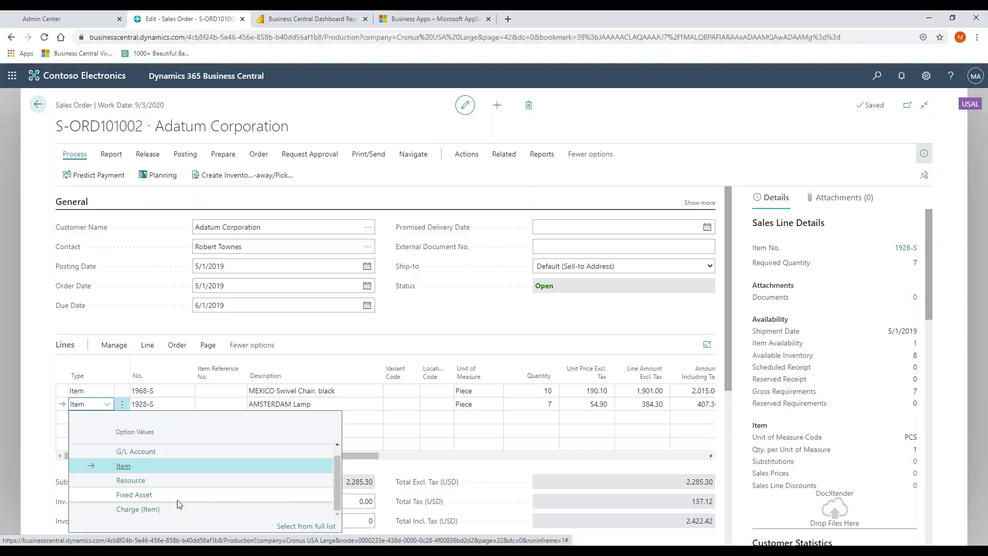
click(158, 405)
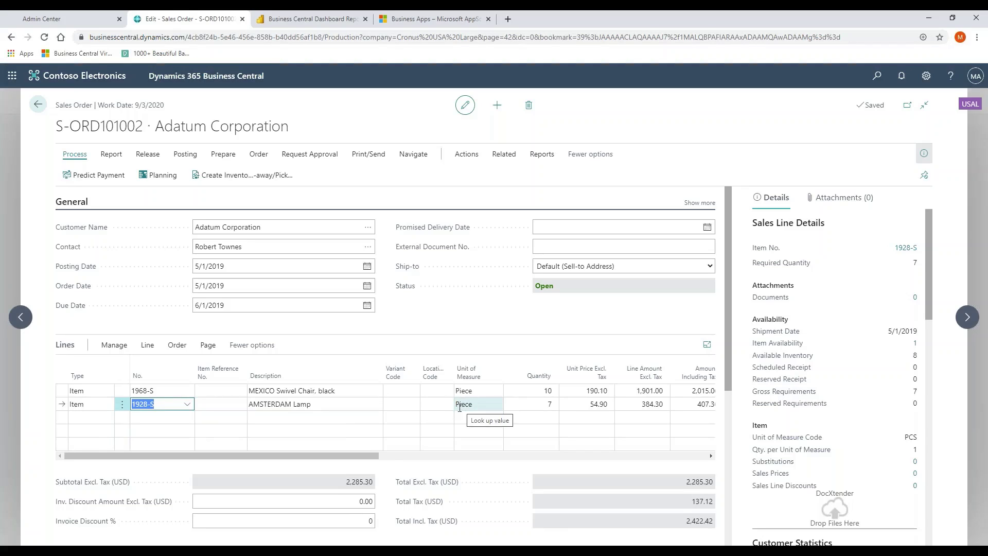
Scroll the lines grid right and start Posting > Post to see the Ship and Invoice options.
drag(374, 455, 505, 453)
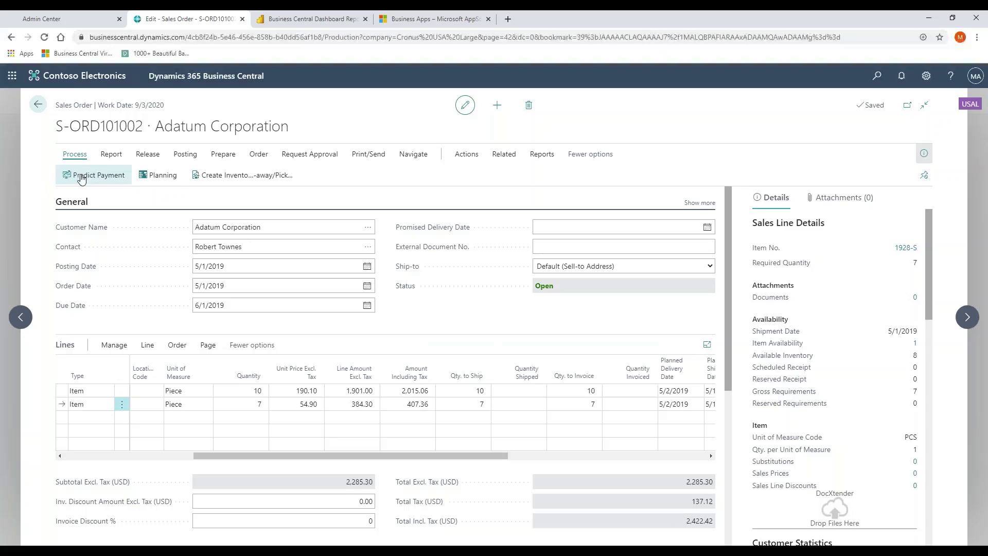
click(185, 154)
click(138, 175)
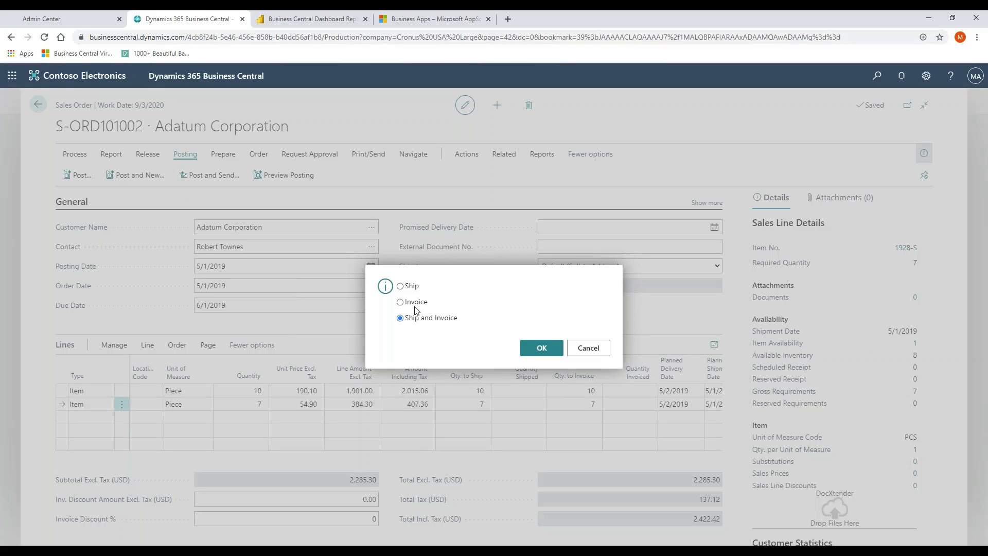
Cancel the posting dialog, leaving S-ORD101002 unposted with status Open.
click(581, 350)
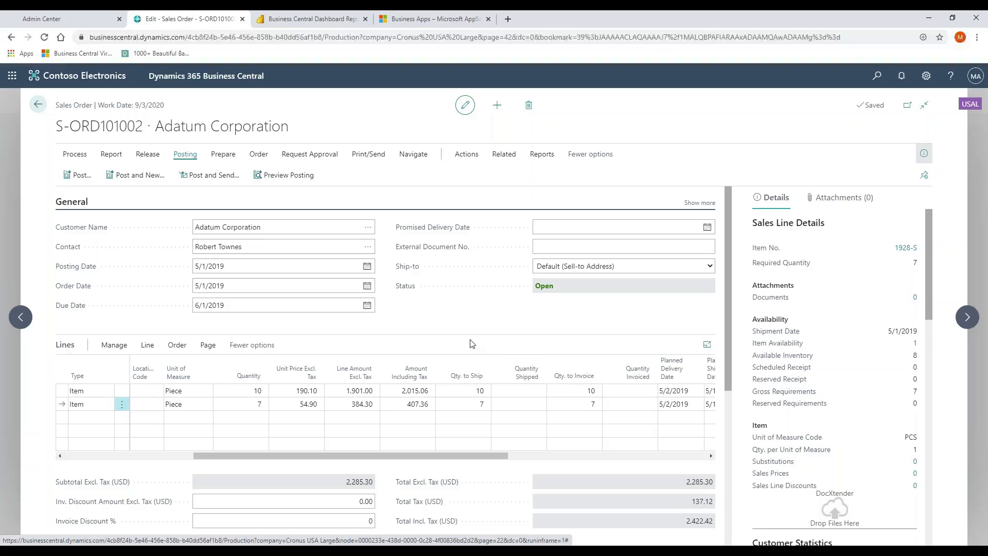
Preview the Print Confirmation report for S-ORD101002 and enlarge it.
click(373, 155)
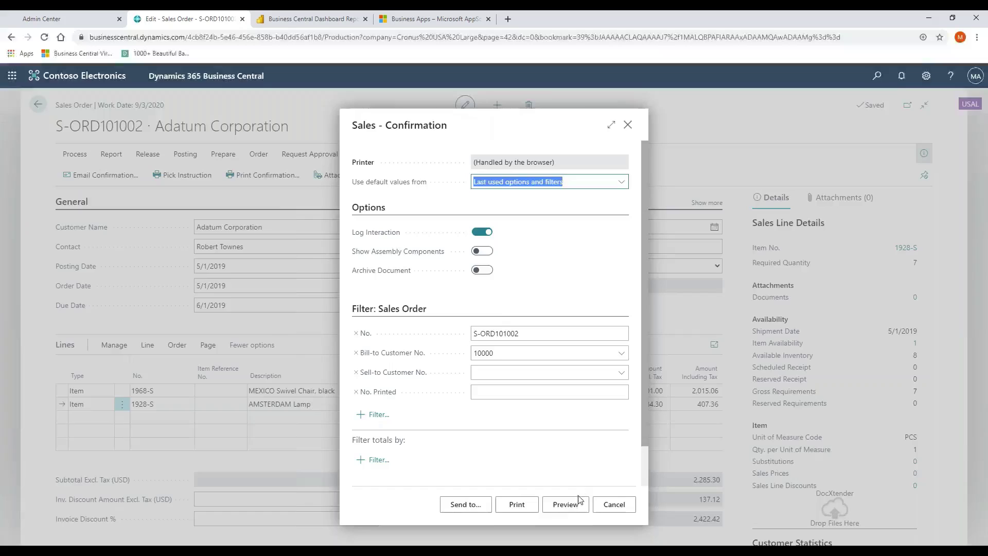
click(571, 504)
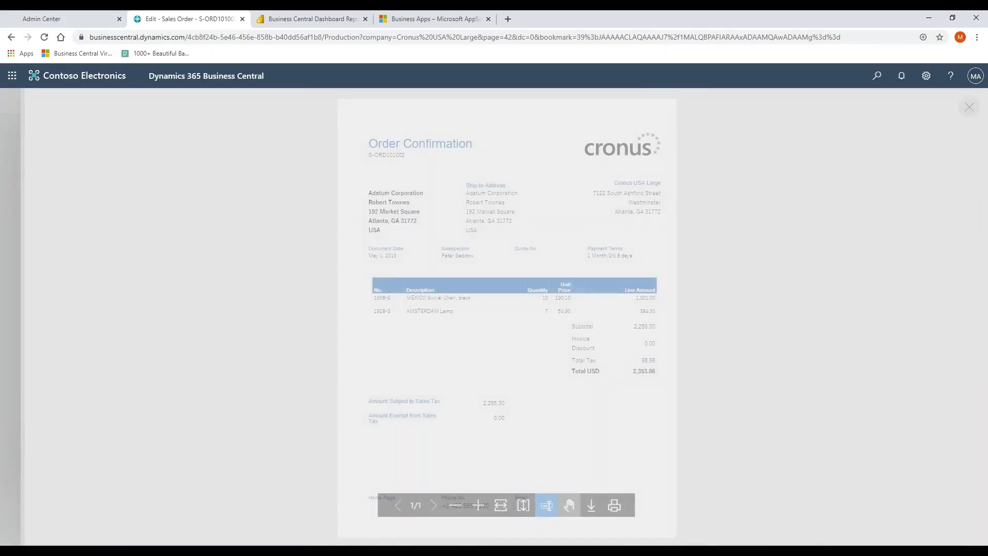
click(478, 506)
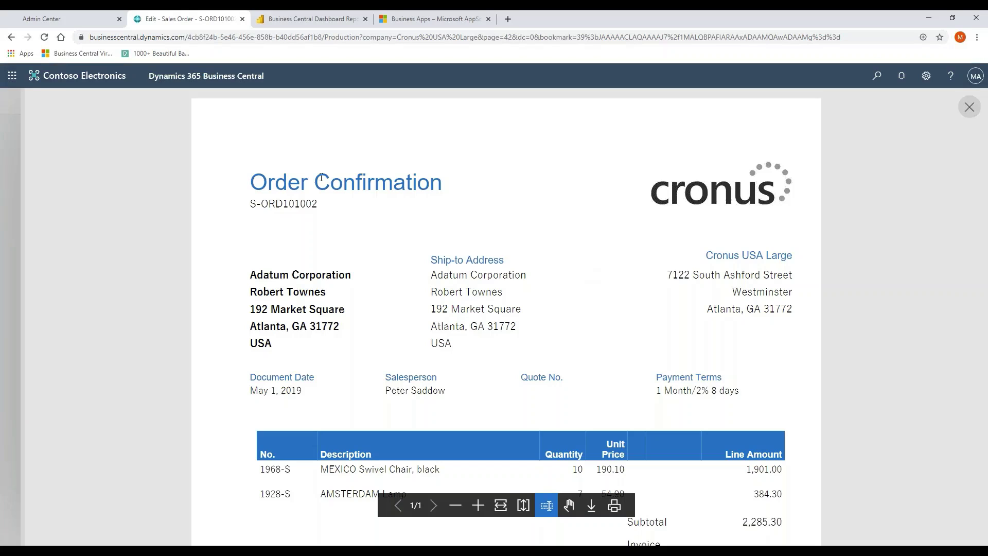
Highlight parts of the confirmation, then zoom in and back out to show the whole page.
drag(236, 159, 450, 208)
drag(588, 150, 820, 238)
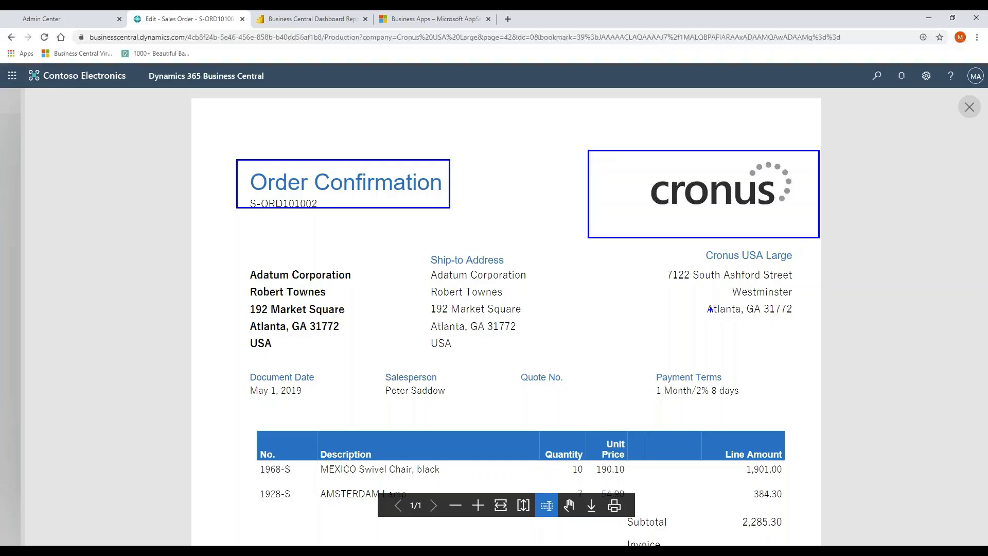
key(Escape)
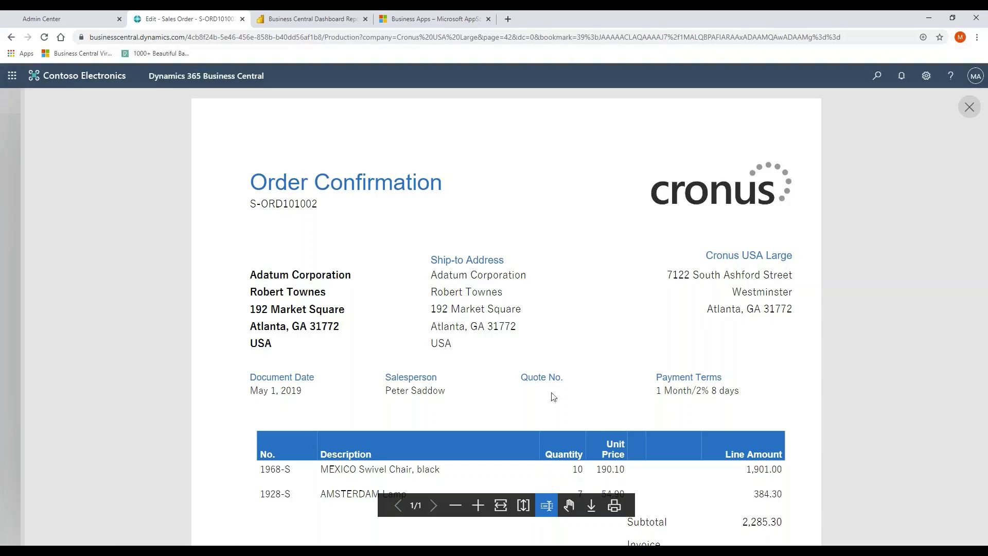
click(478, 505)
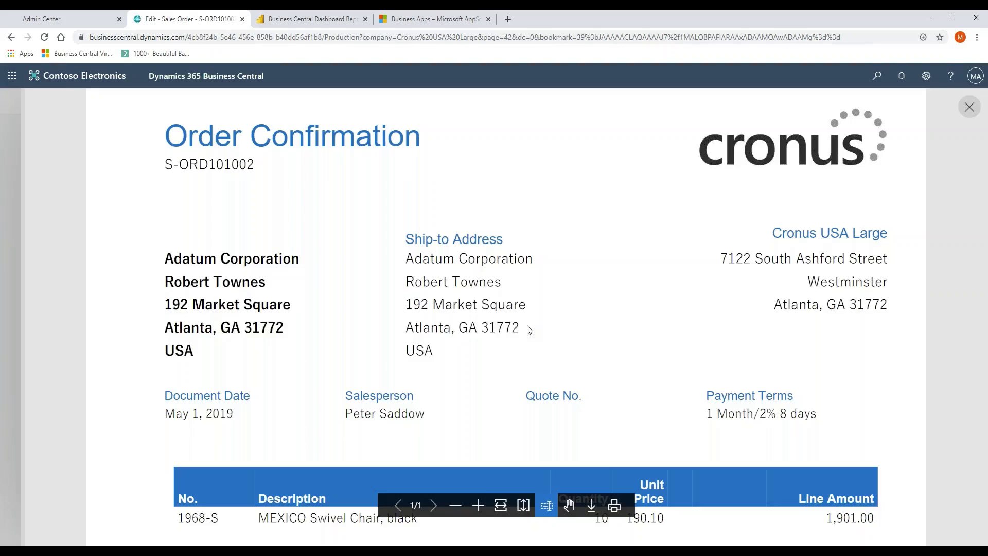
click(456, 505)
click(456, 505)
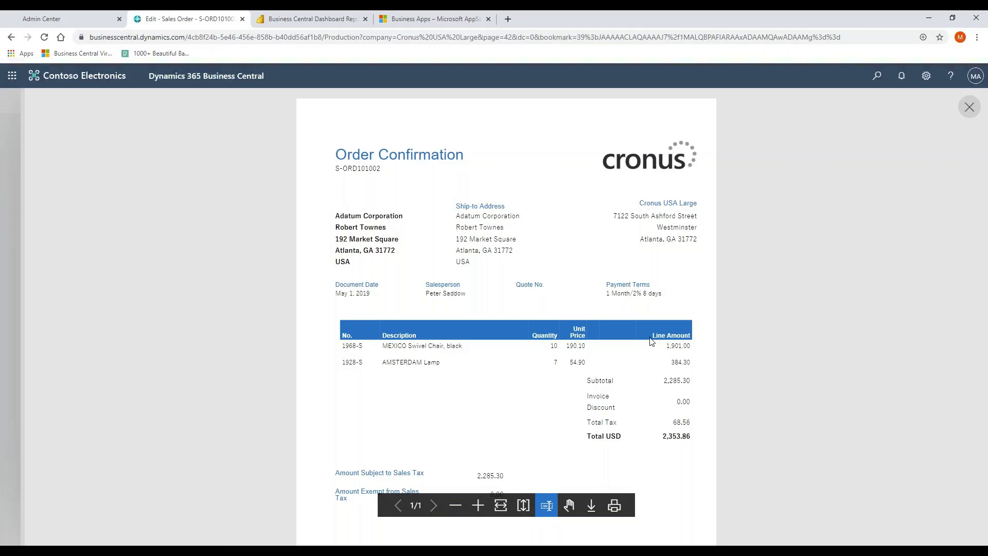
Close the report viewer and the Sales - Confirmation options dialog.
click(969, 107)
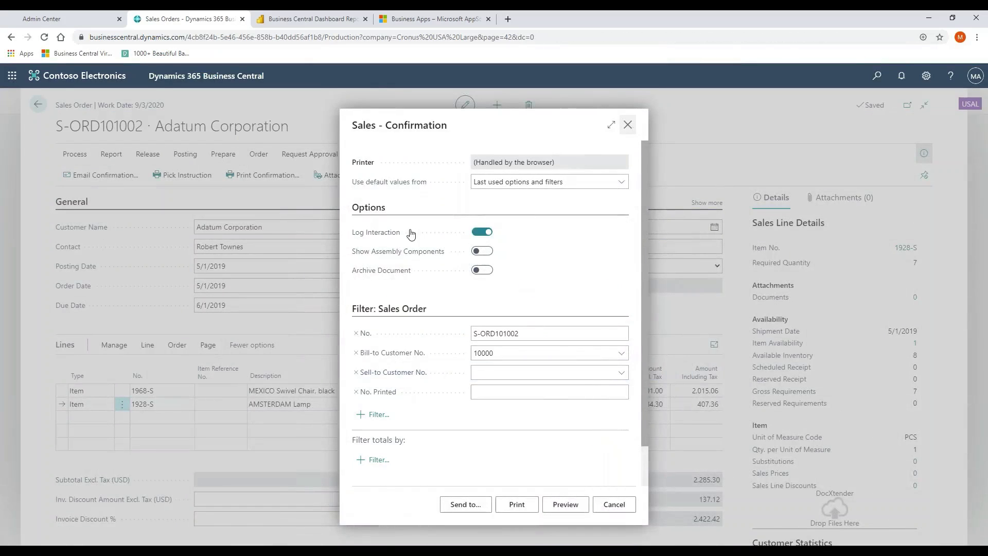
click(628, 125)
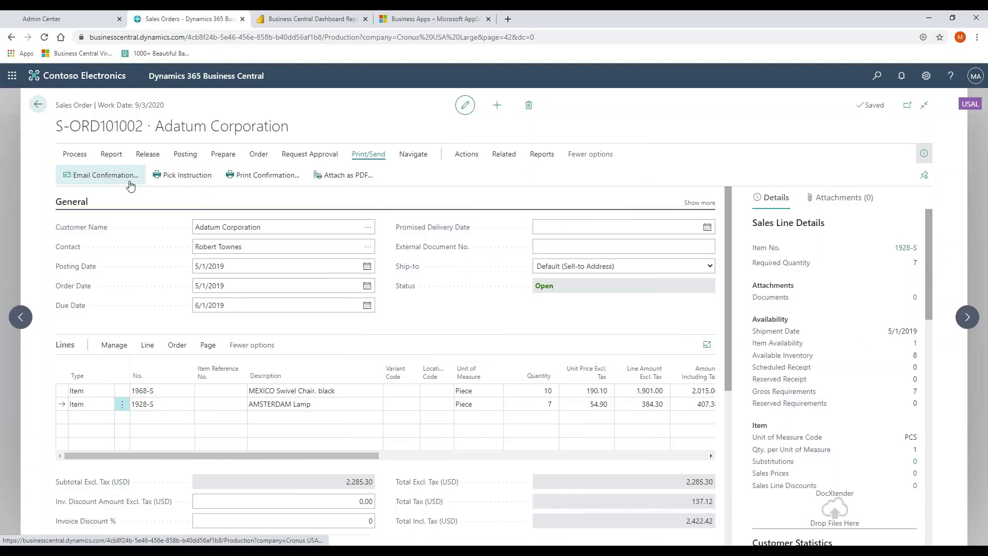